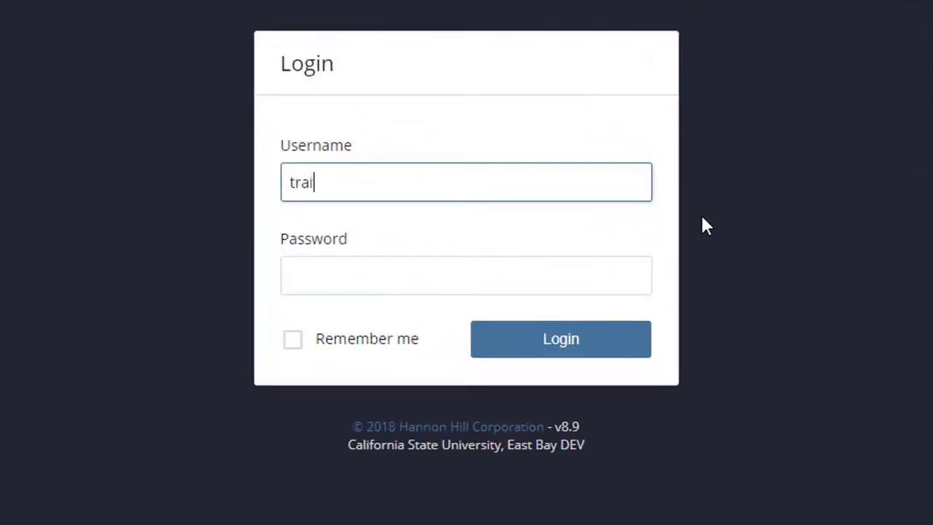
# - Sign in to Cascade CMS with the training account's username and password
pyautogui.write('user')
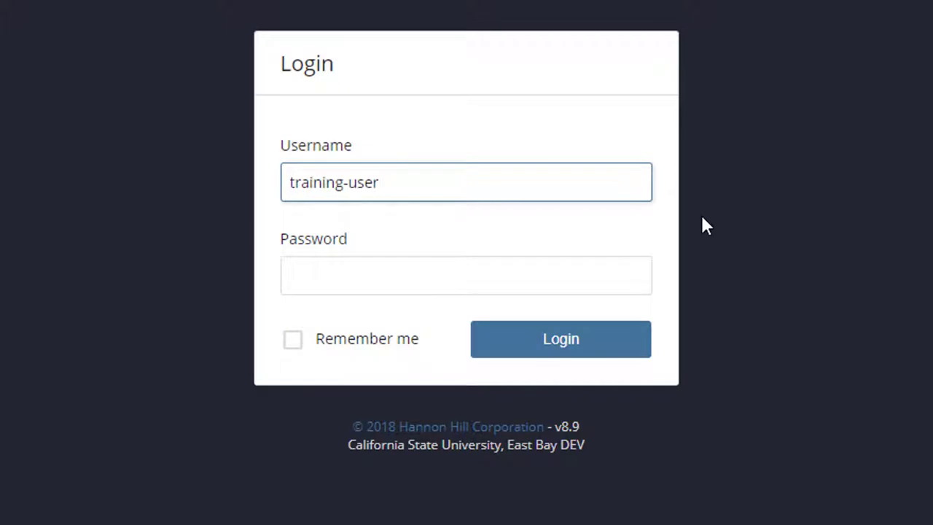
pyautogui.click(593, 289)
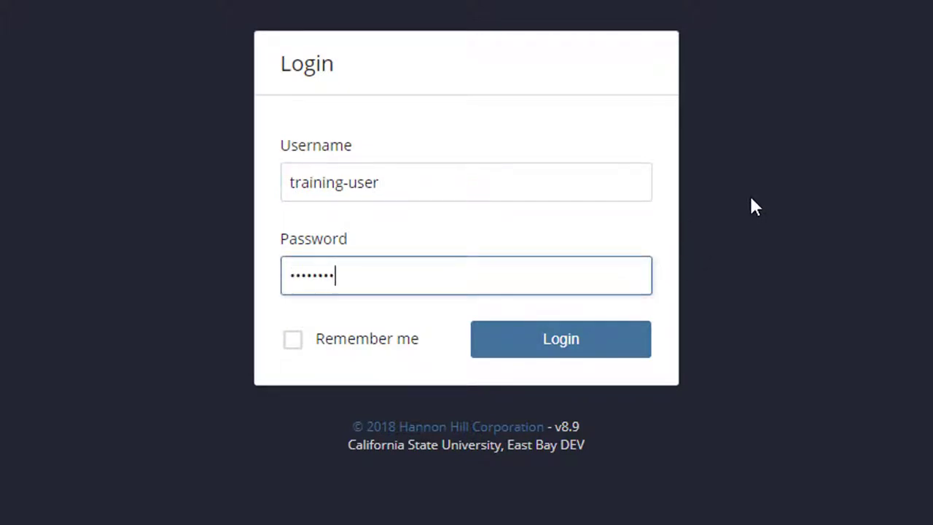
pyautogui.click(617, 335)
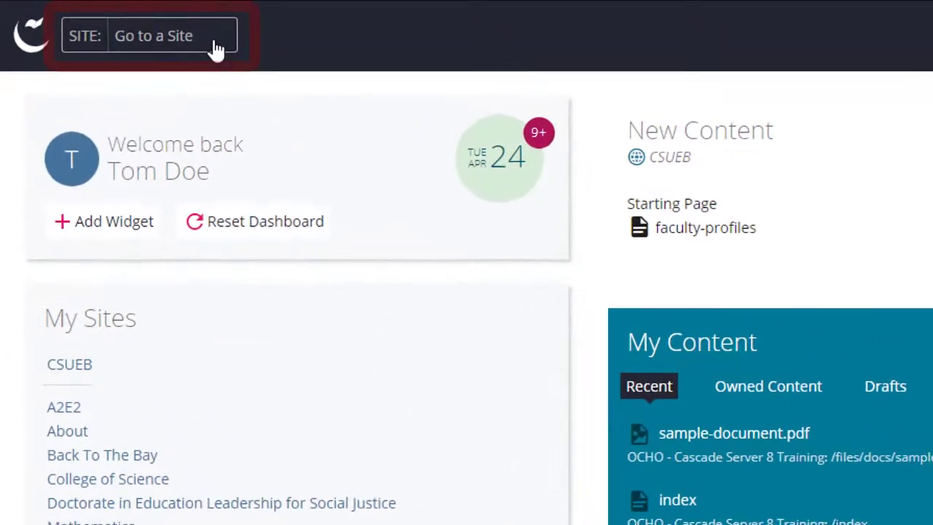
# - Switch to the OCHO - Cascade Server 8 Training site and open its test-page for editing
pyautogui.click(113, 22)
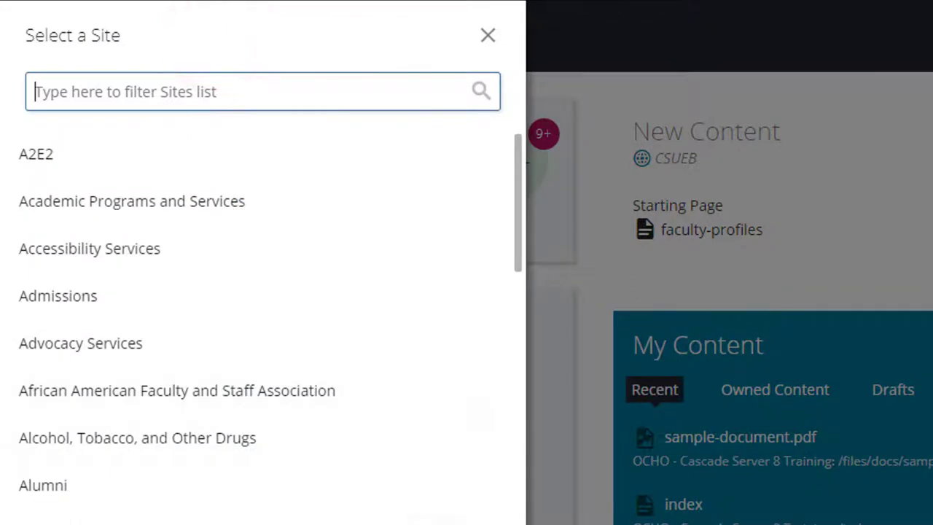
pyautogui.scroll(-15, 262, 321)
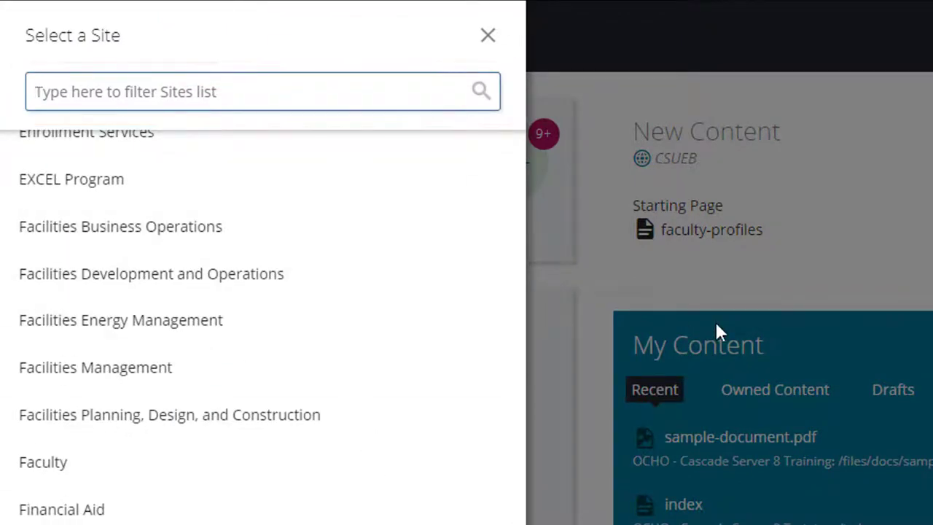
pyautogui.write('ocho')
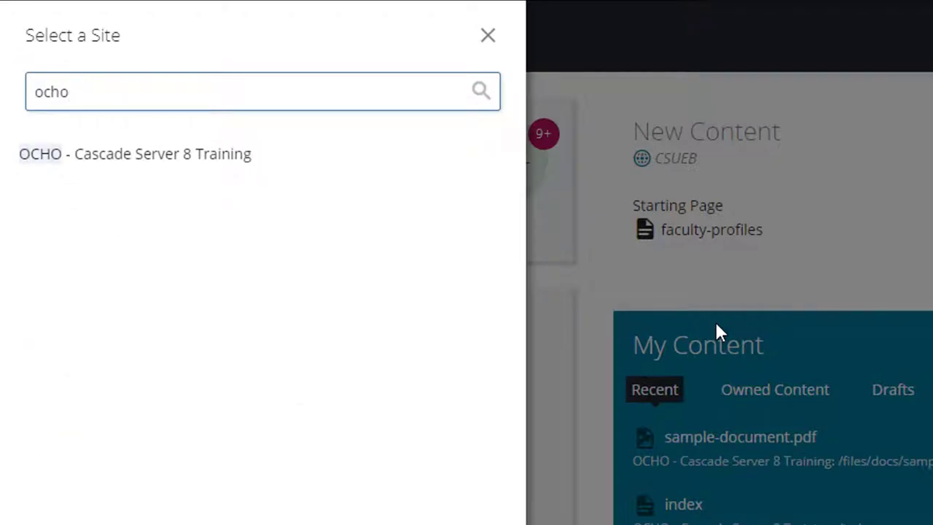
pyautogui.click(274, 163)
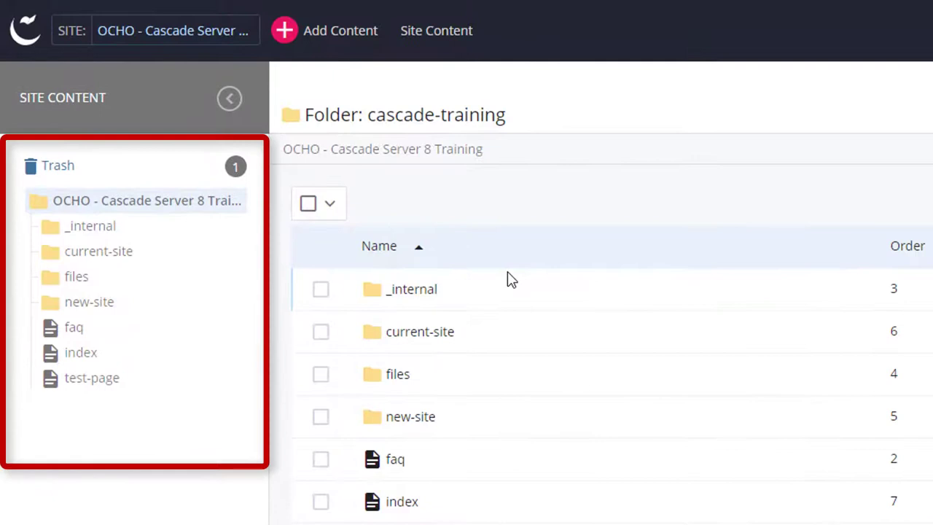
pyautogui.click(88, 379)
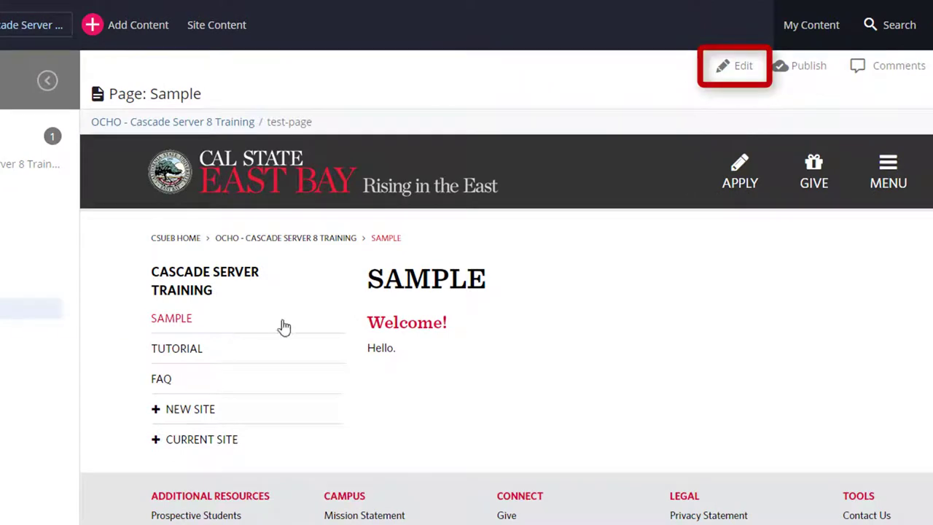
pyautogui.click(742, 69)
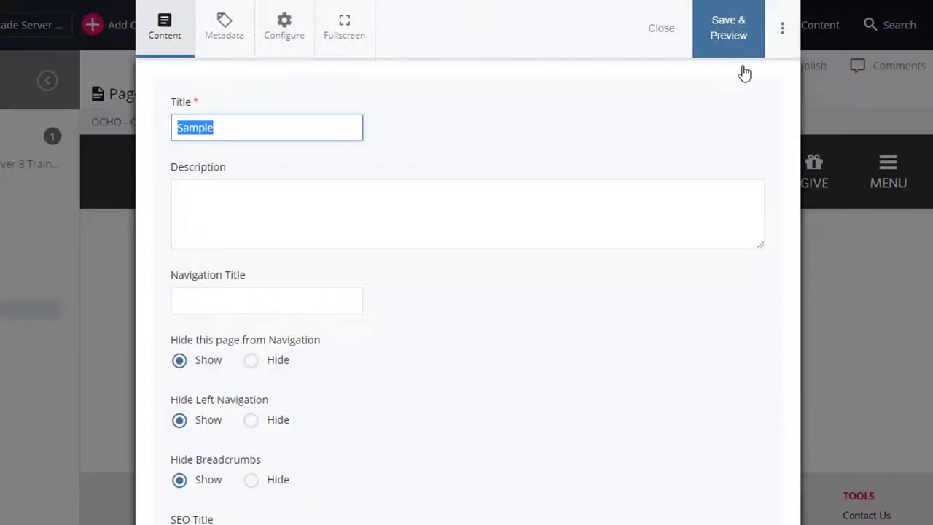
# - Add a second Main content module under Interior > Content and open its Content Type choices
pyautogui.scroll(-7, 743, 73)
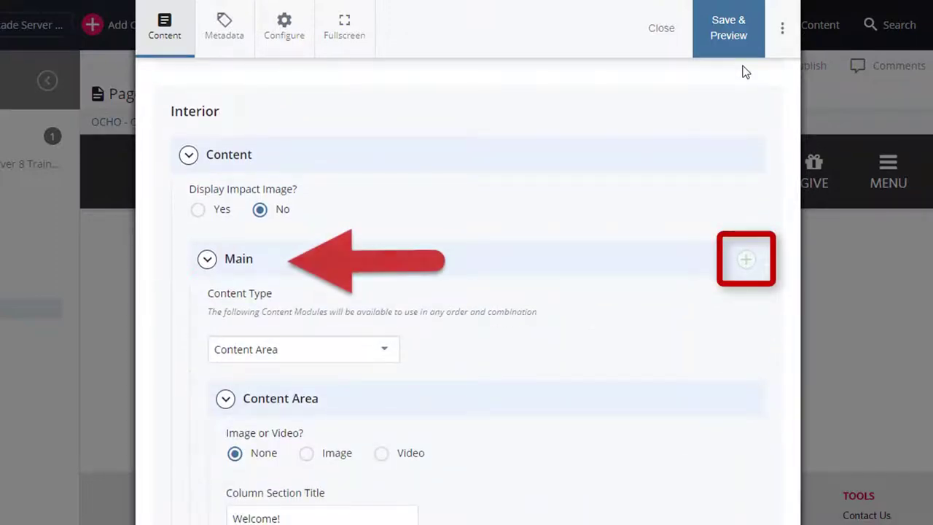
pyautogui.click(749, 256)
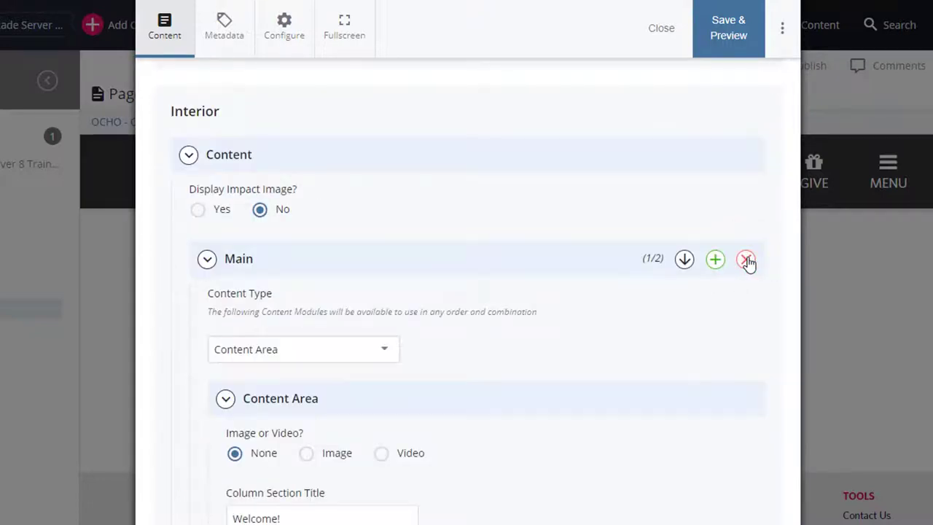
pyautogui.scroll(-10, 748, 262)
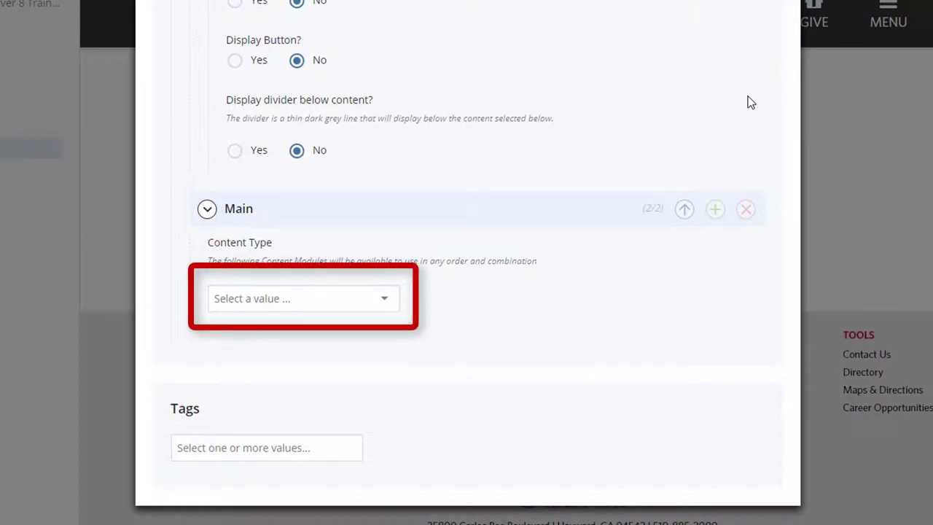
pyautogui.click(384, 301)
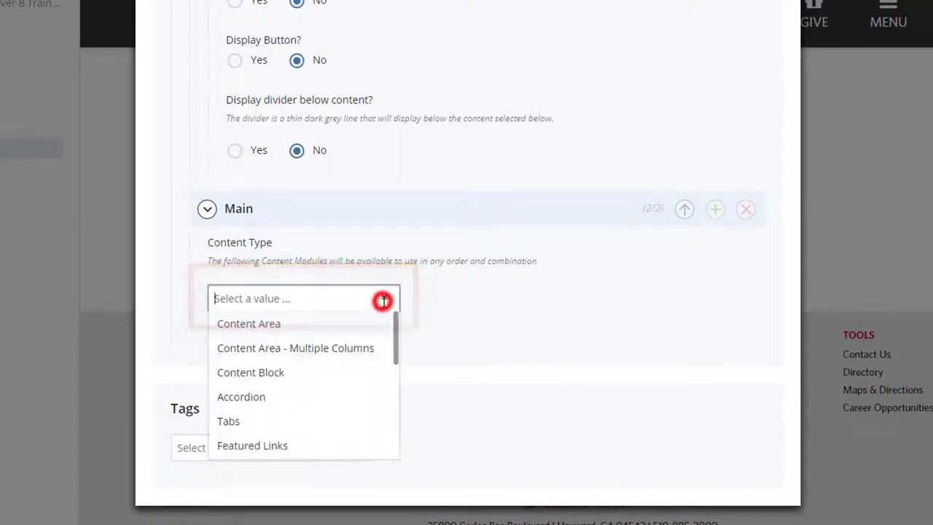
pyautogui.scroll(-5, 376, 325)
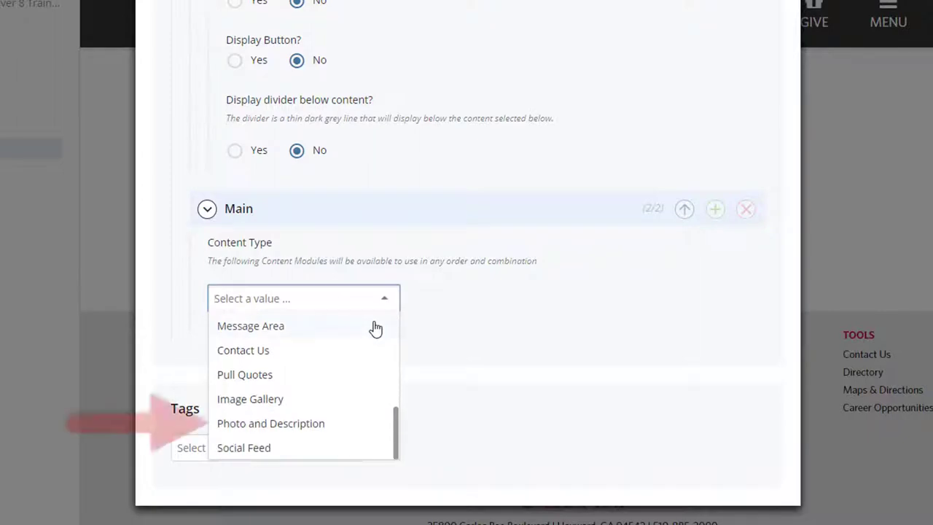
# - Set the new module's Content Type to Photo and Description and title the section 'Students'
pyautogui.click(327, 428)
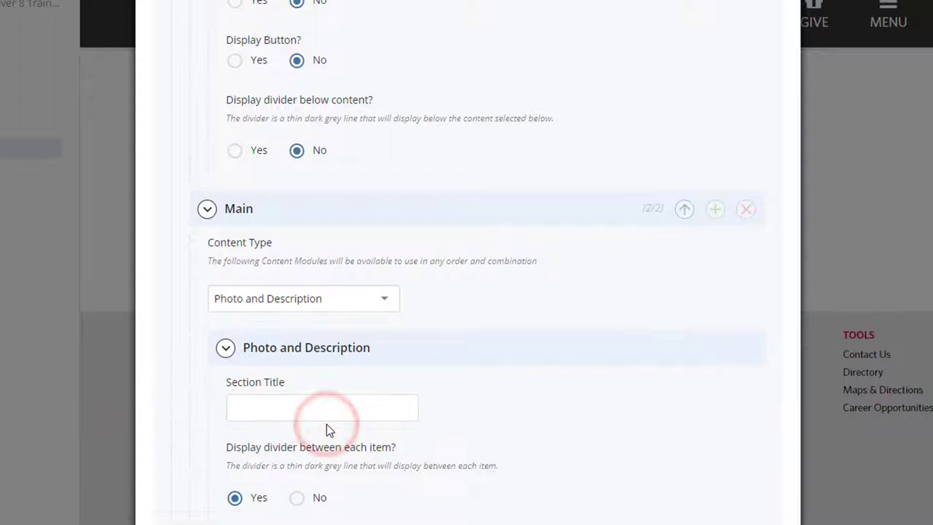
pyautogui.scroll(-4, 326, 424)
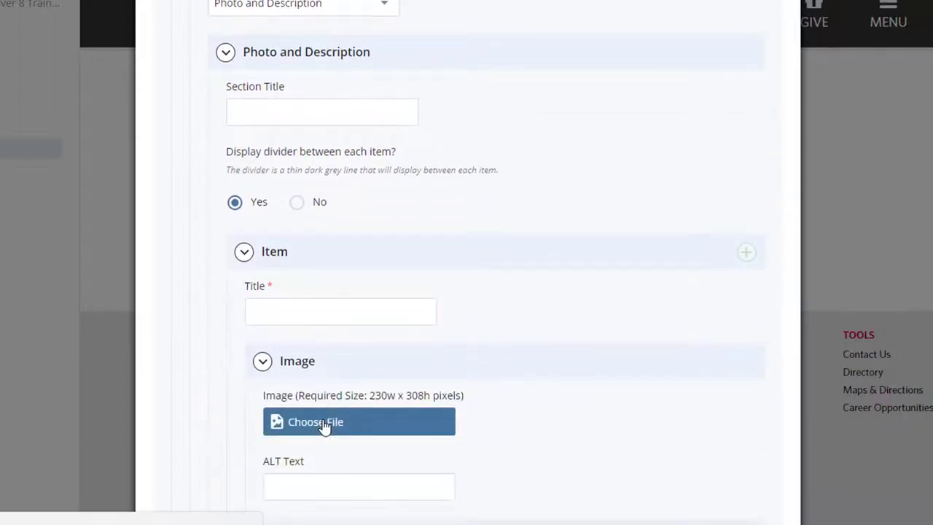
pyautogui.click(313, 115)
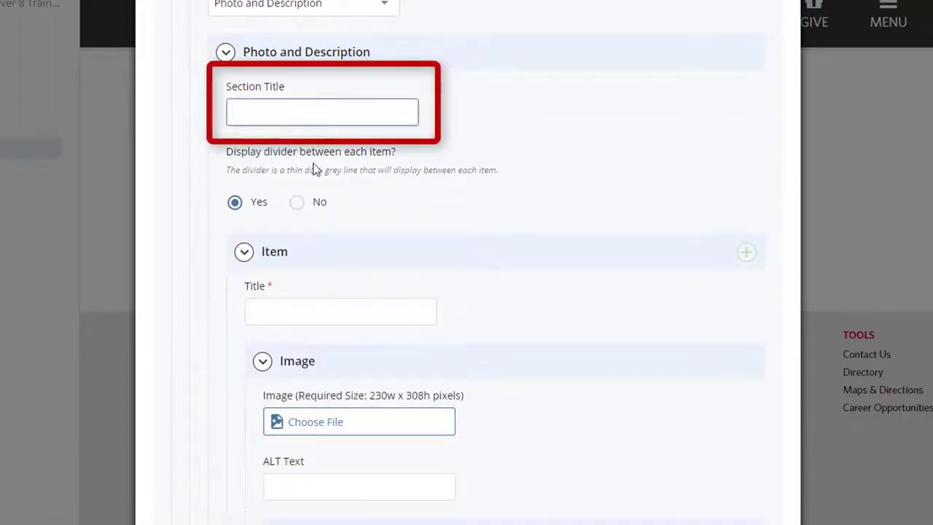
pyautogui.write('Students')
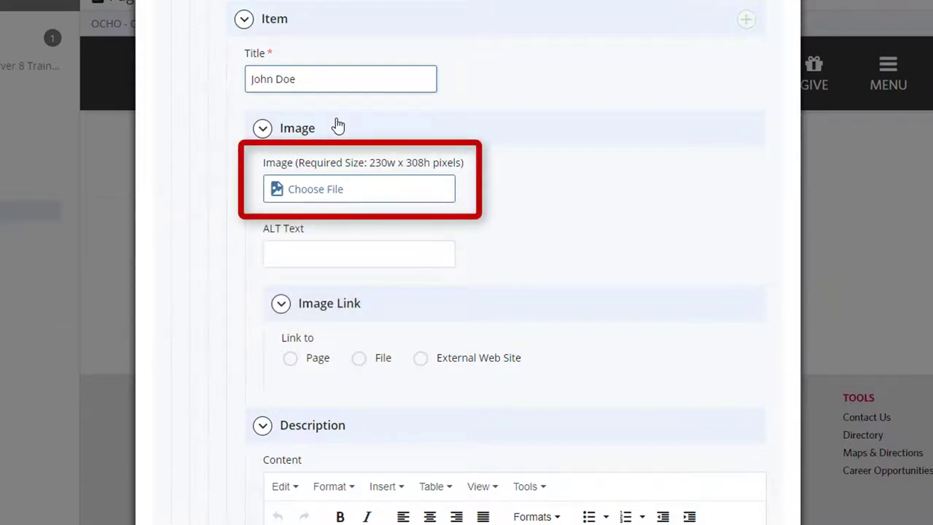
# - Choose student-photo-desc.jpg from files/images/sample as the item's image
pyautogui.click(337, 195)
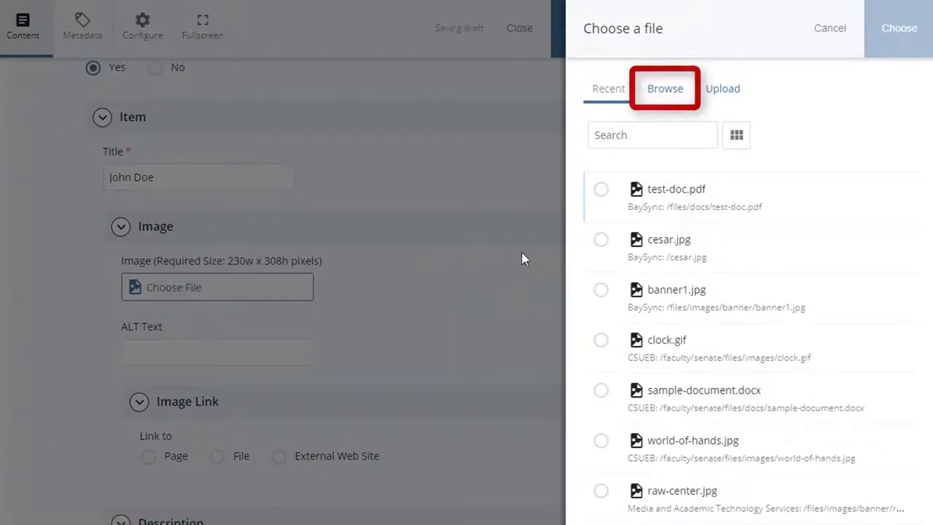
pyautogui.click(658, 90)
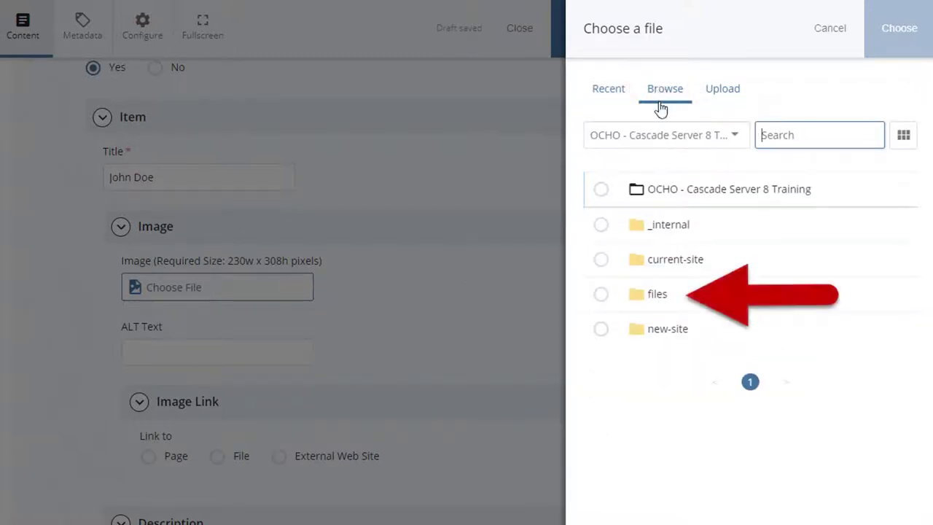
pyautogui.click(641, 293)
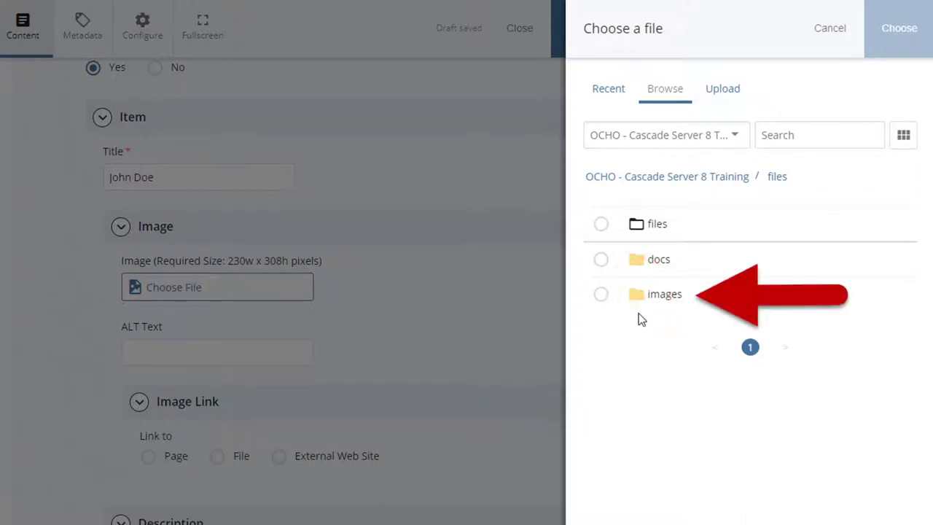
pyautogui.click(638, 296)
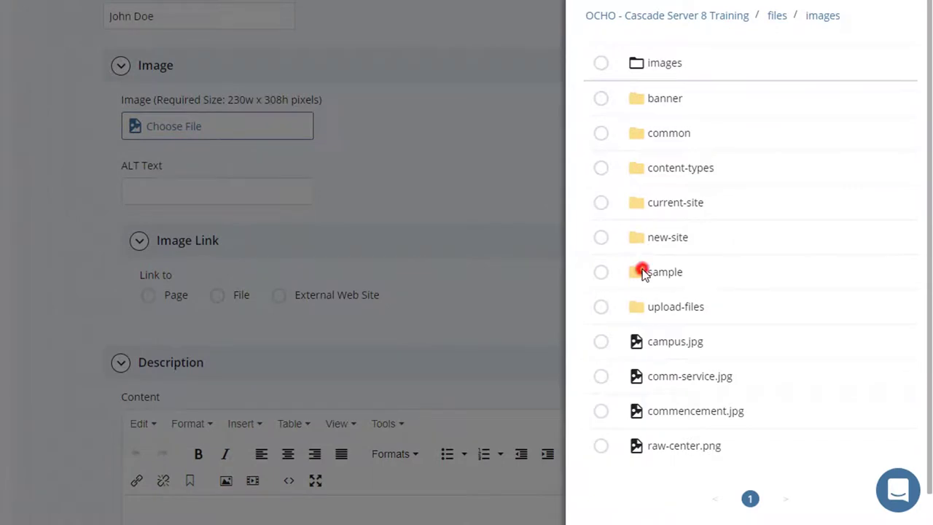
pyautogui.click(641, 271)
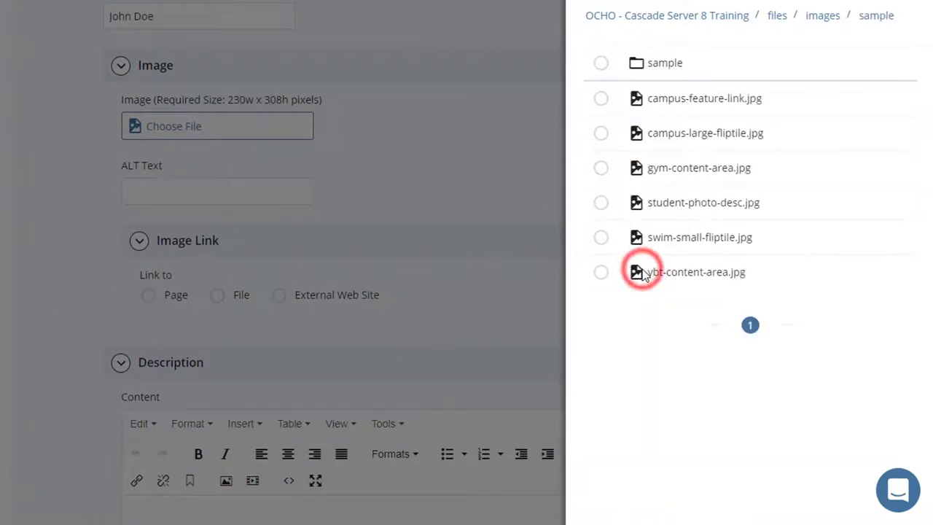
pyautogui.click(601, 203)
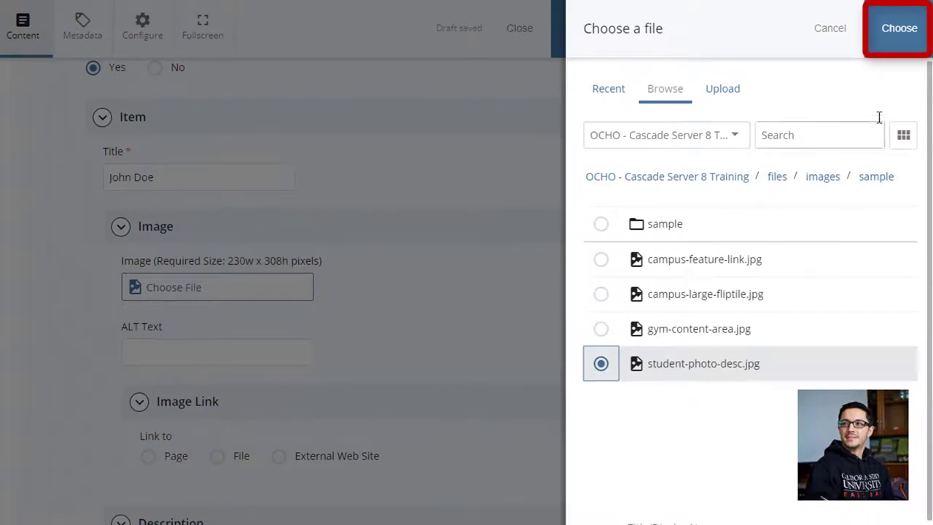
pyautogui.click(881, 44)
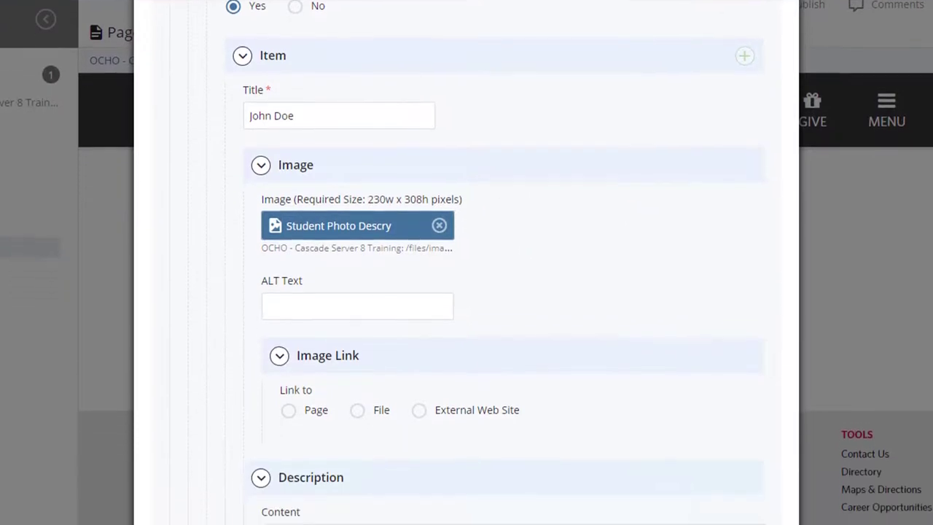
# - Give the photo portrait alt text with the student's name and paste in the description paragraph
pyautogui.click(415, 295)
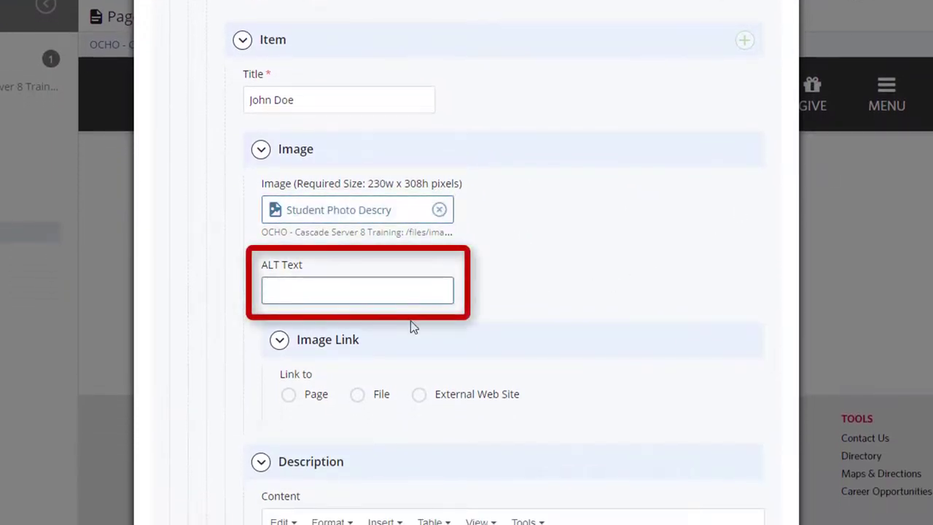
pyautogui.write('John Doe portrait')
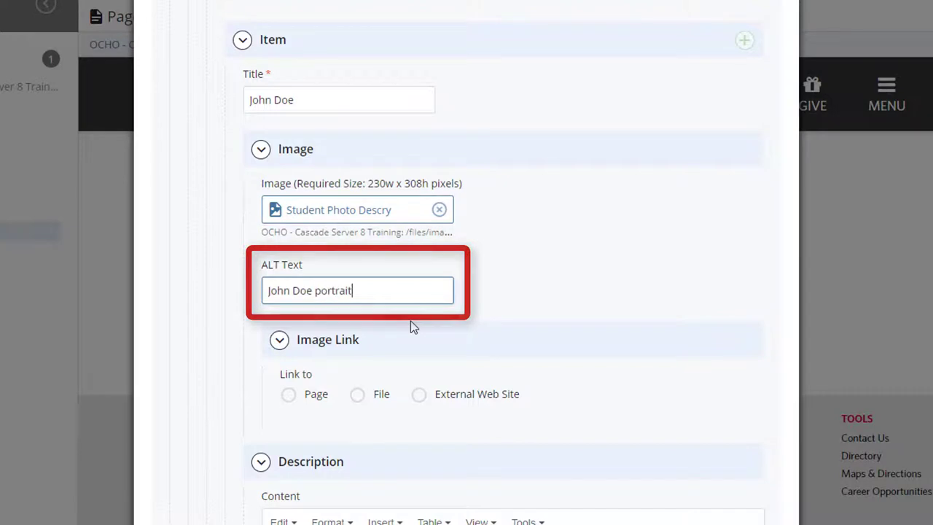
pyautogui.scroll(-5, 410, 327)
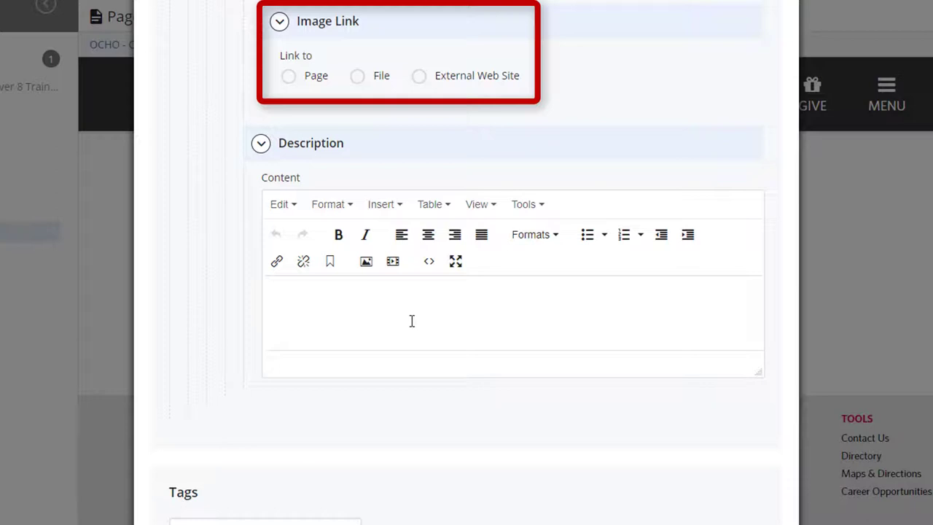
pyautogui.click(410, 321)
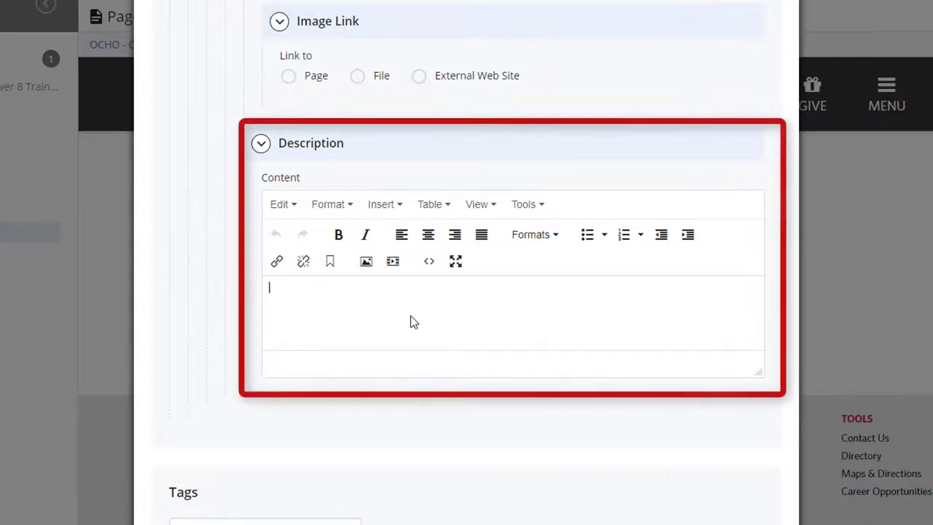
pyautogui.write("The Photo and Description module is available for interior pages. It is used to display combination of photos and their associated description. One common use of the photo and description module is to display a department's staff and their information.")
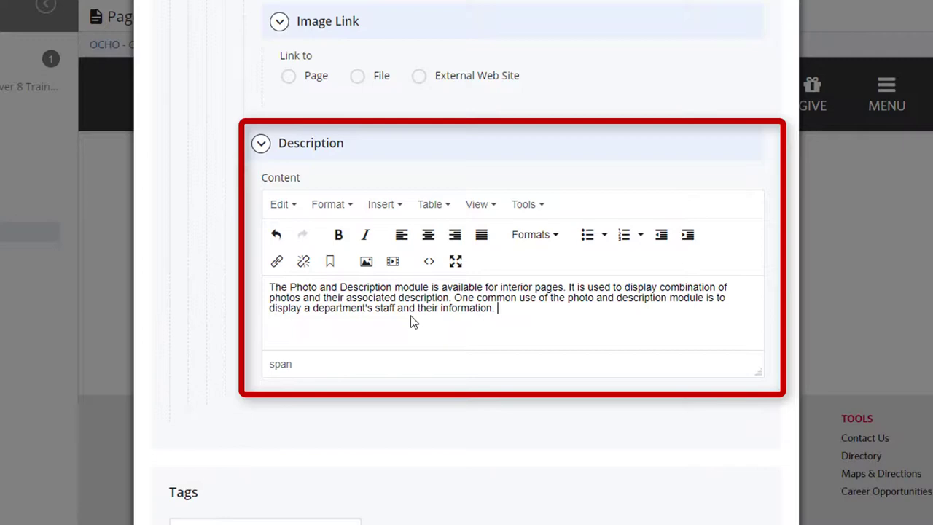
pyautogui.scroll(5, 435, 420)
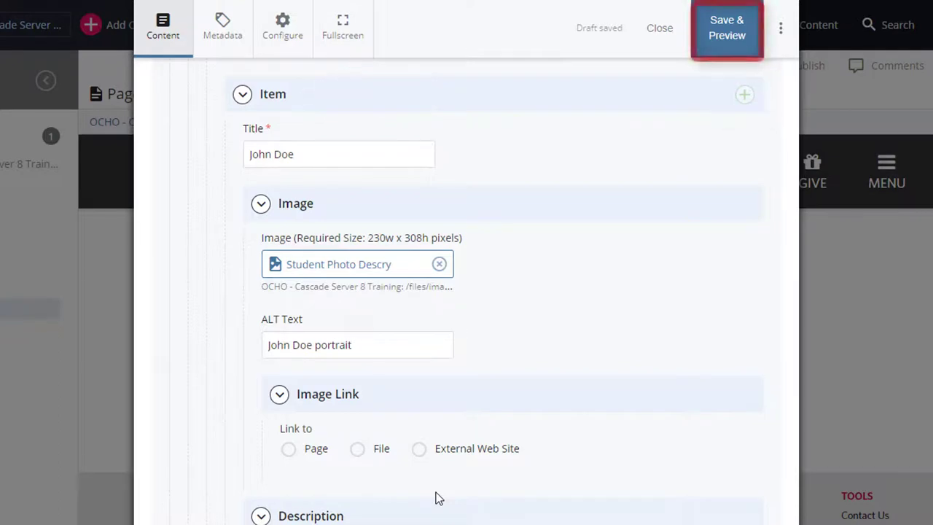
# - Save and preview the page, then submit it with the comment 'Added Main..' after content checks pass
pyautogui.click(704, 24)
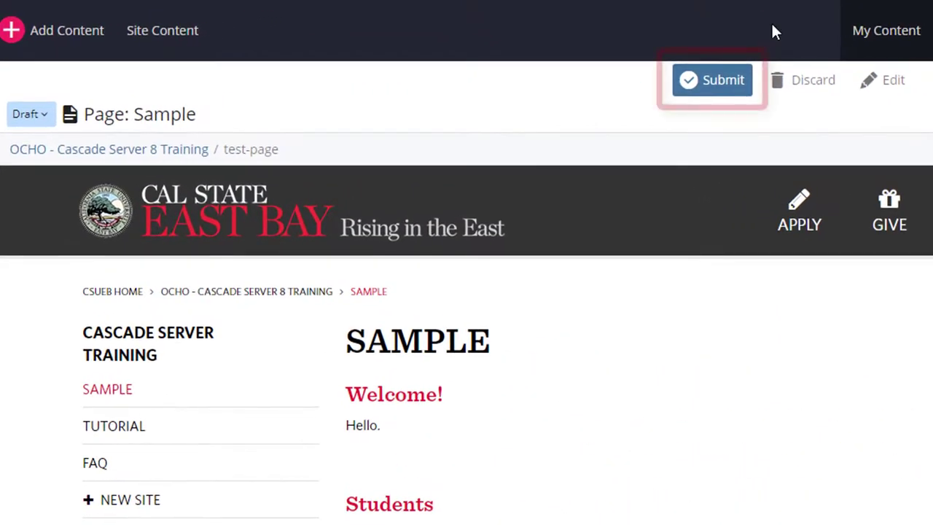
pyautogui.click(736, 82)
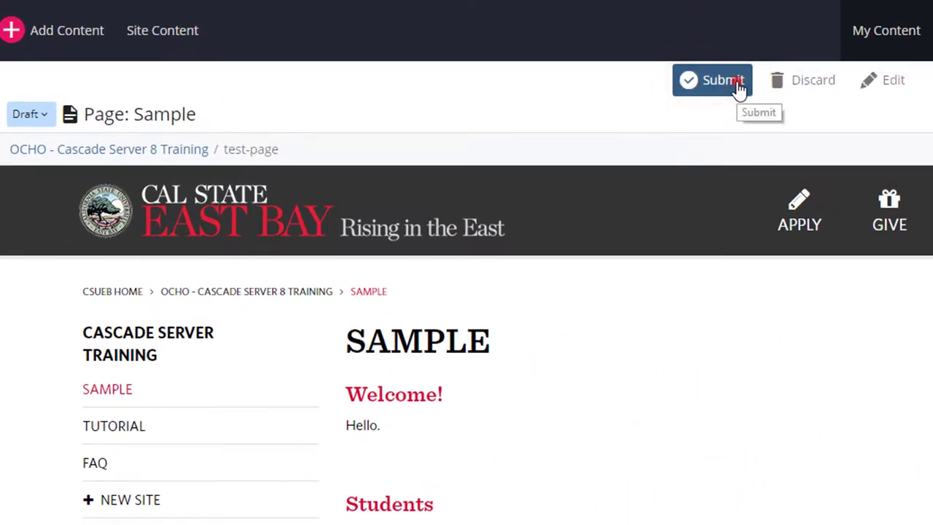
pyautogui.write('Added Main.')
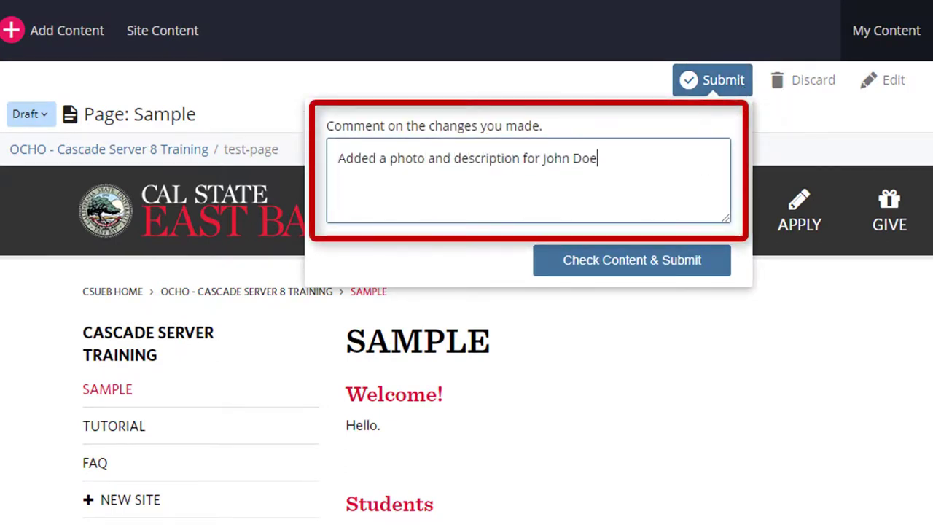
pyautogui.write('.')
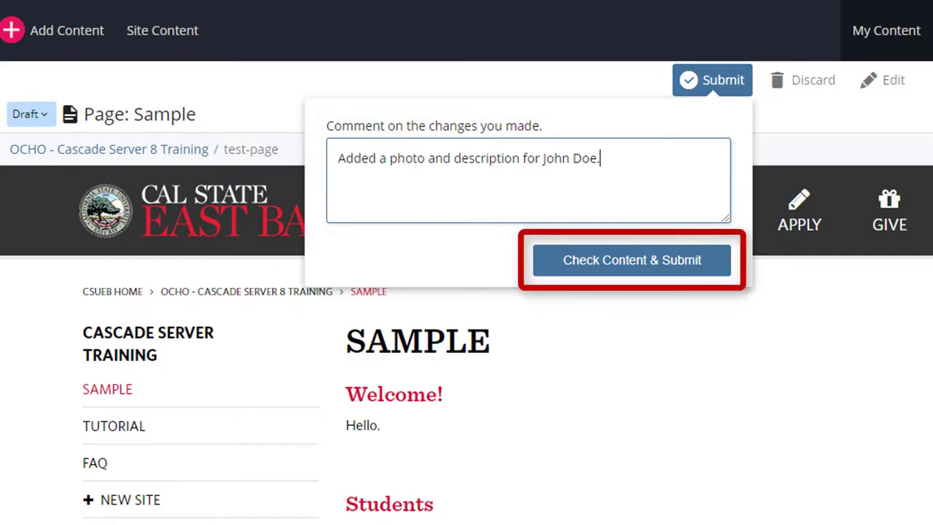
pyautogui.click(691, 271)
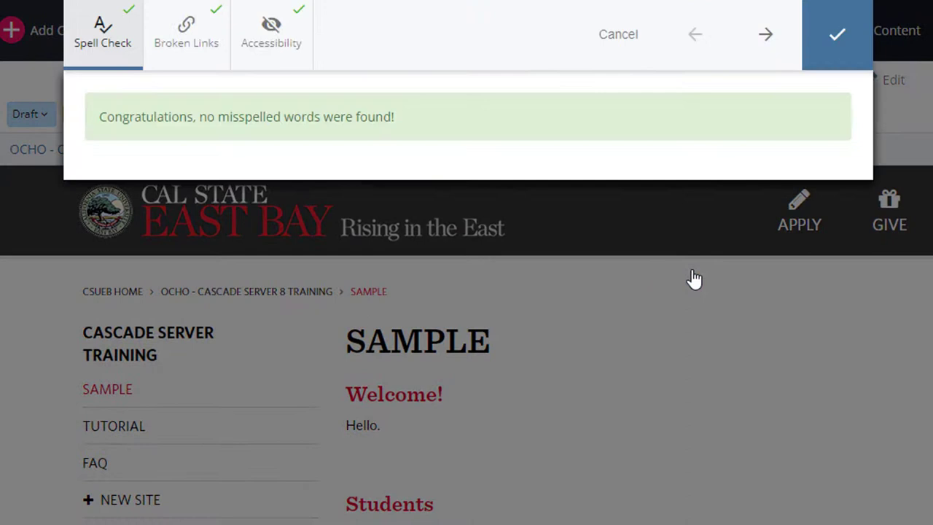
pyautogui.click(834, 63)
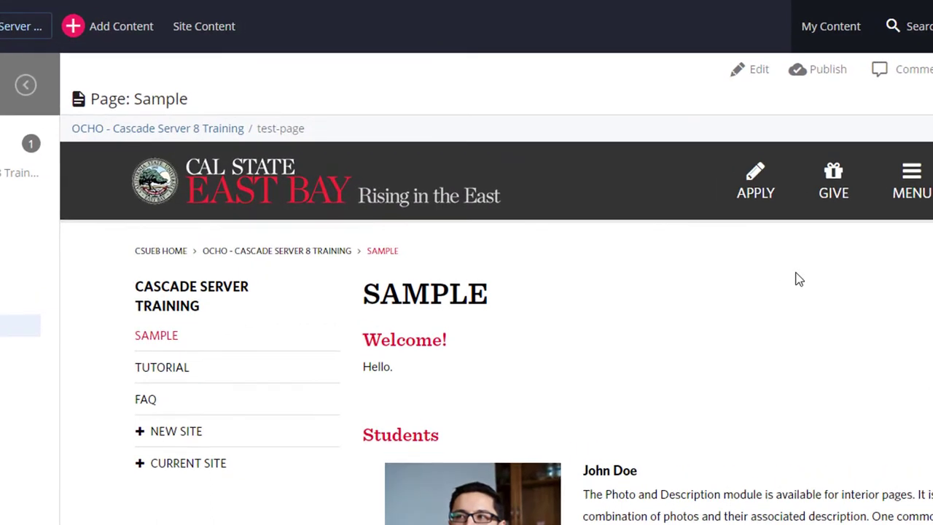
# - Publish the Sample page to Production and Test
pyautogui.click(838, 73)
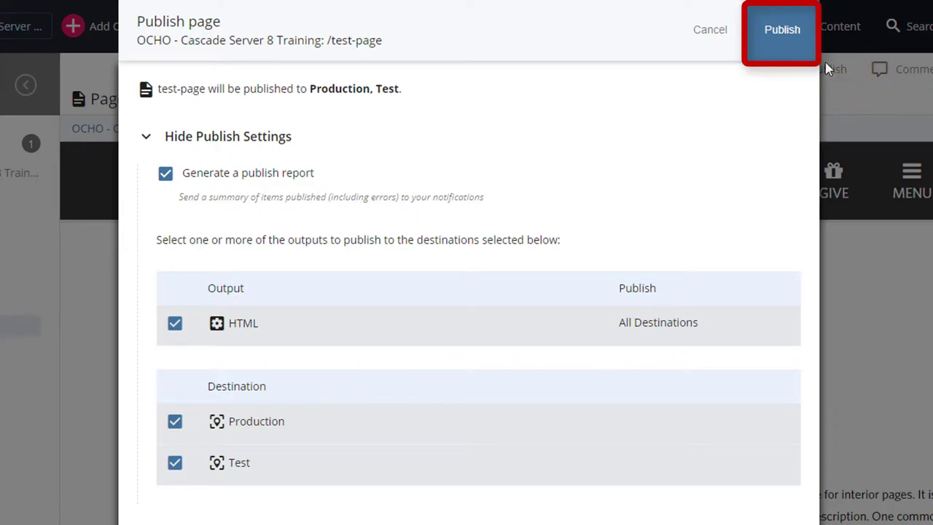
pyautogui.click(797, 46)
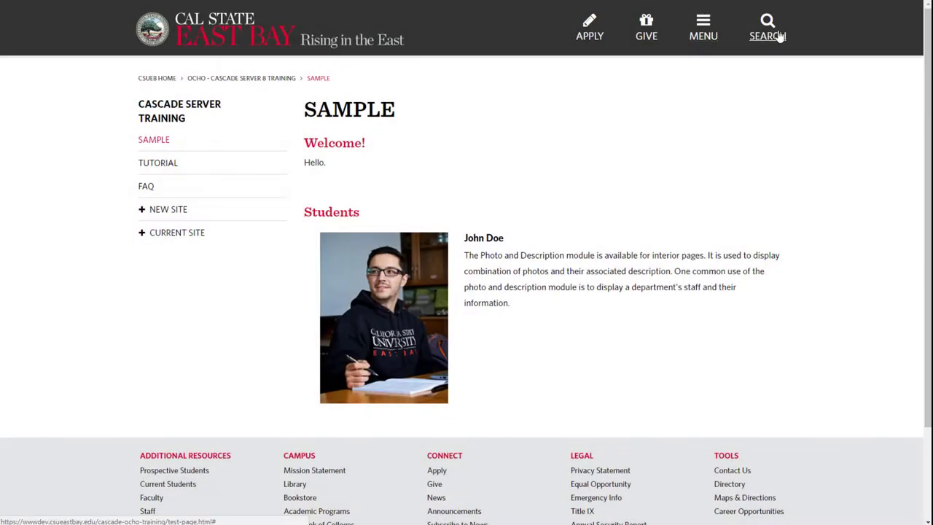